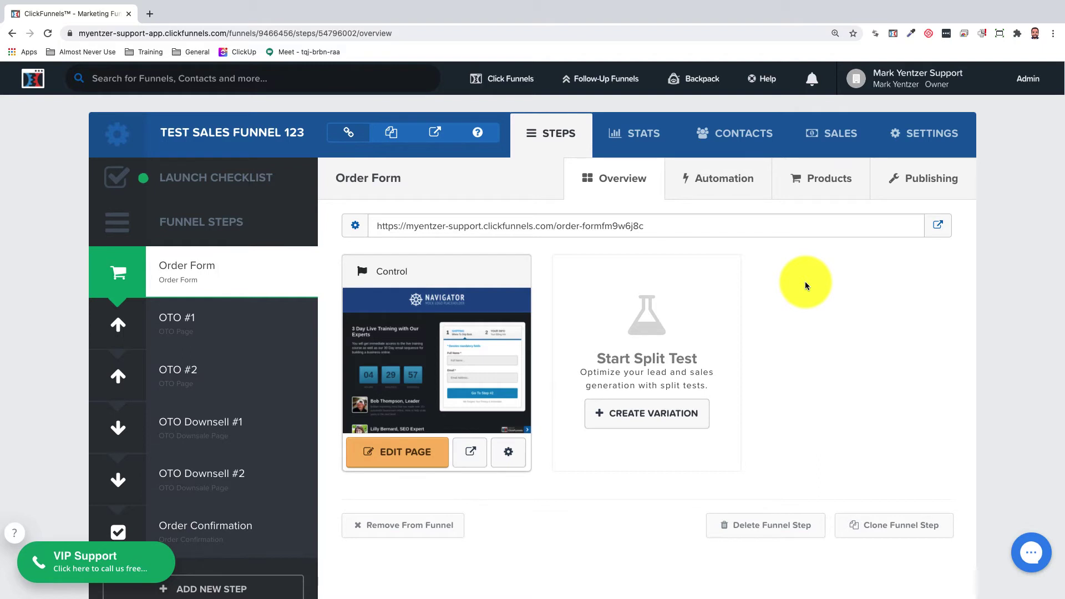
Add a new Stripe-paid product to the Order Form step and make it a Subscription
click(833, 178)
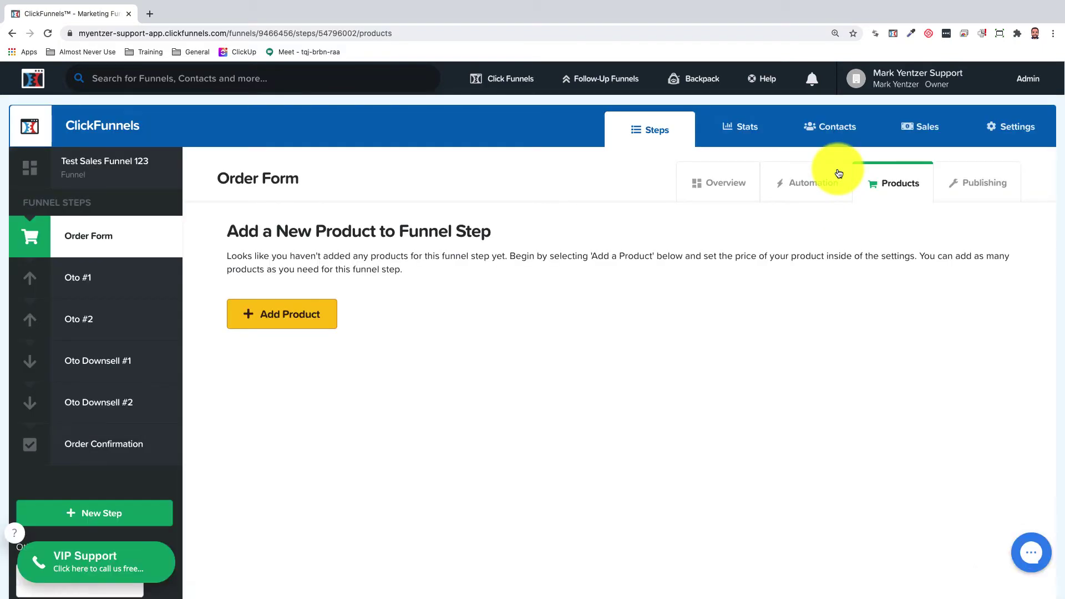
click(297, 326)
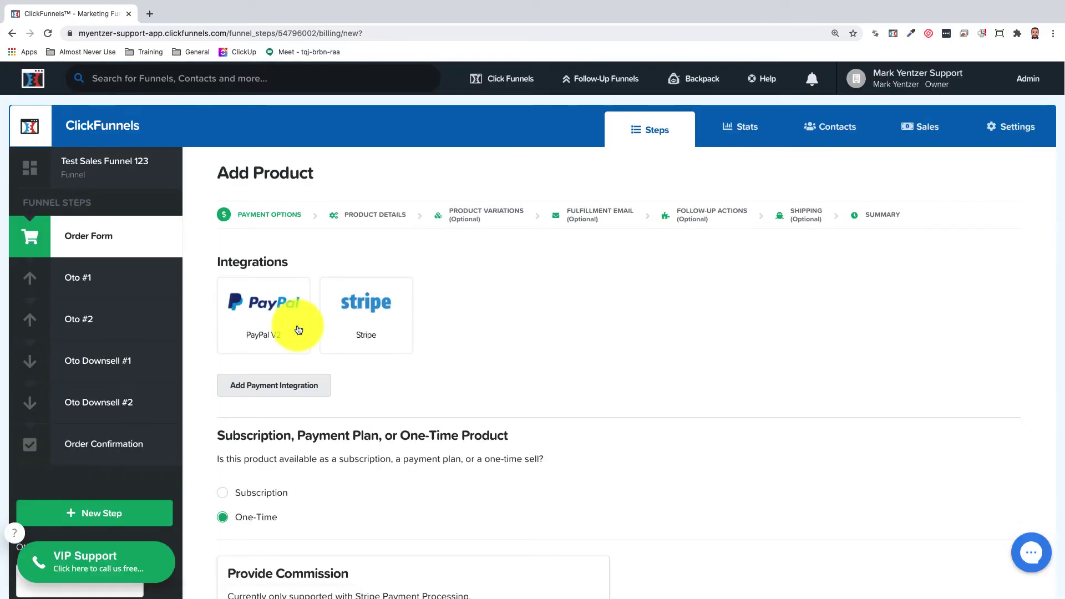
click(379, 325)
click(379, 324)
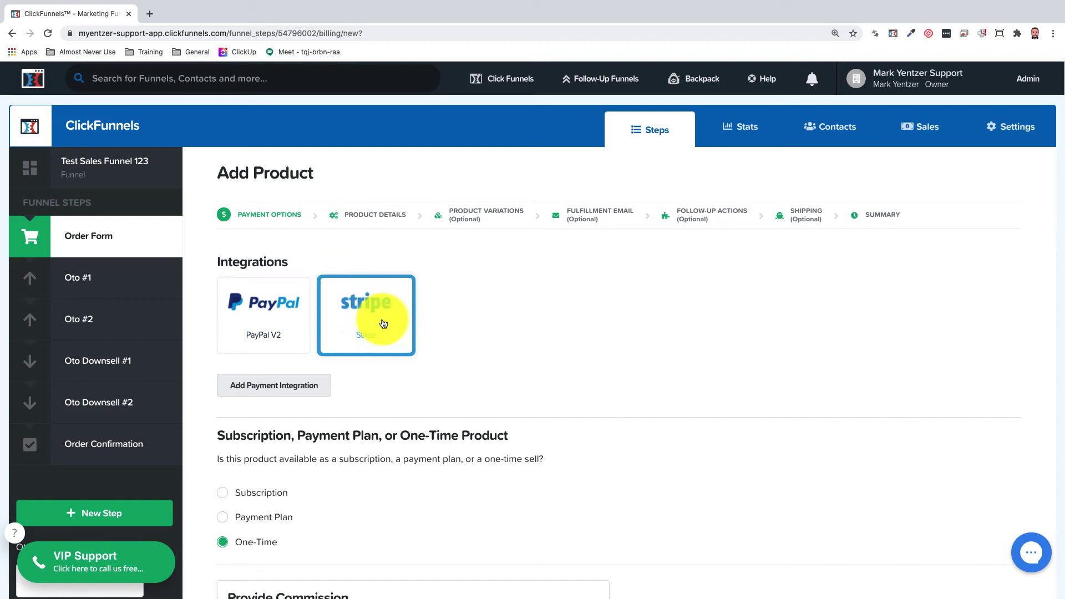
scroll(375, 391, down, 1)
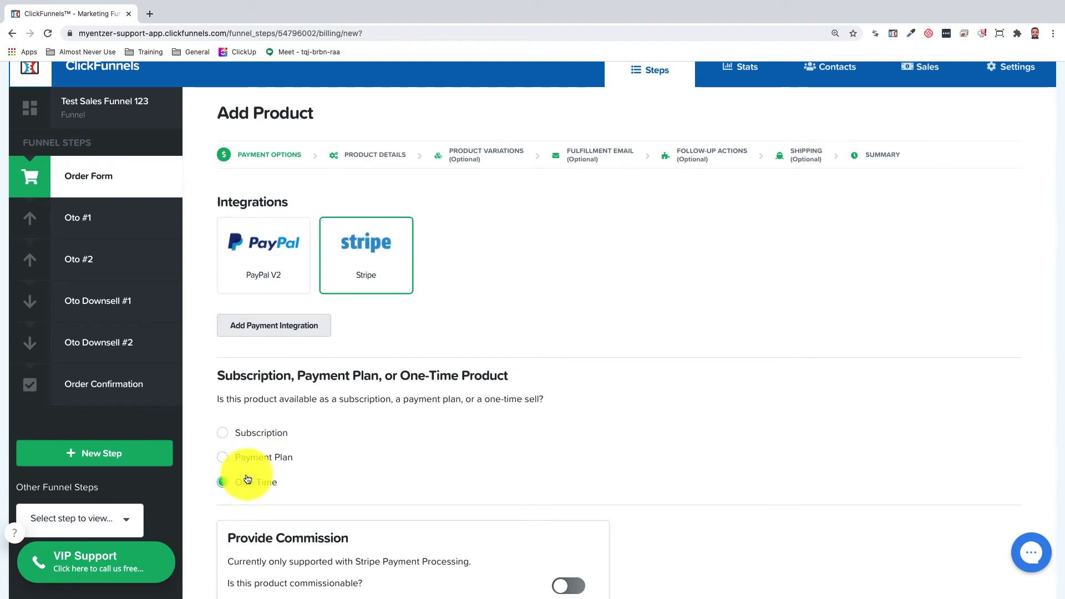
click(225, 437)
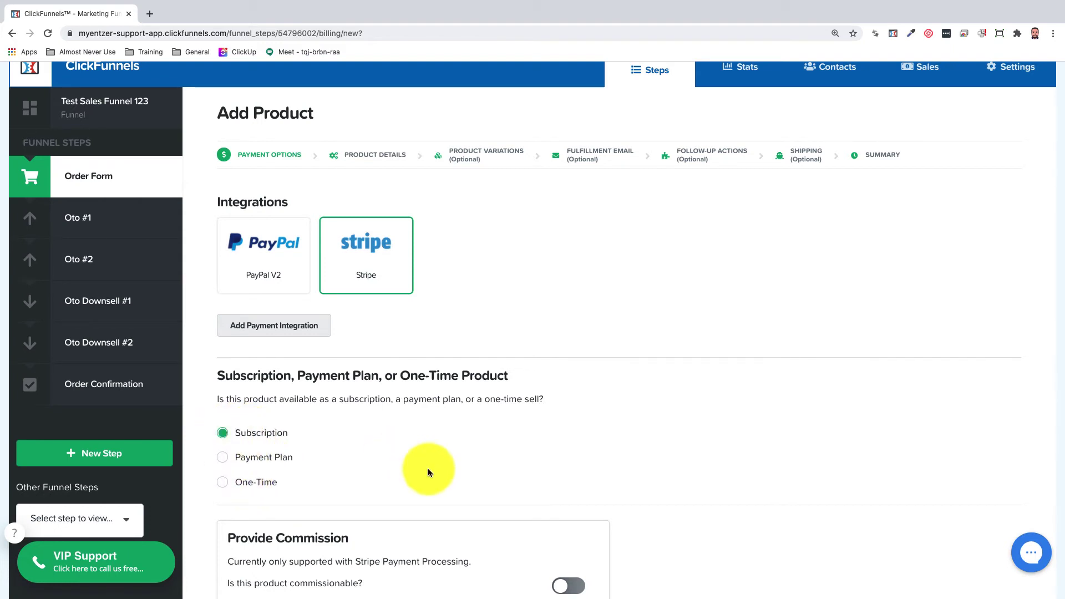
scroll(592, 452, down, 3)
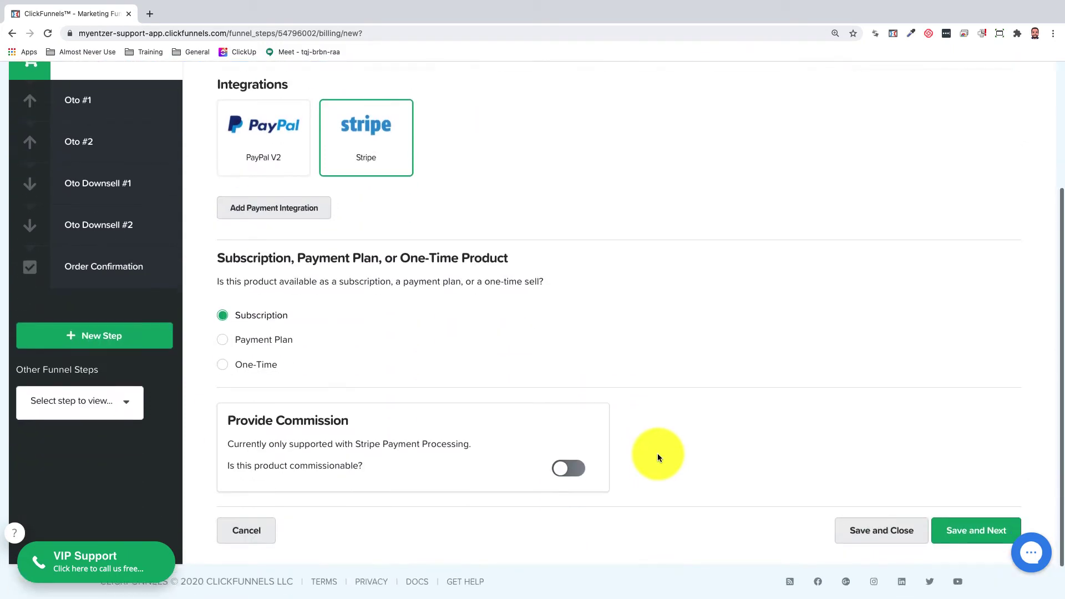
Save the payment options and select the default product name to rename it 'Test Subscription Product'
click(987, 516)
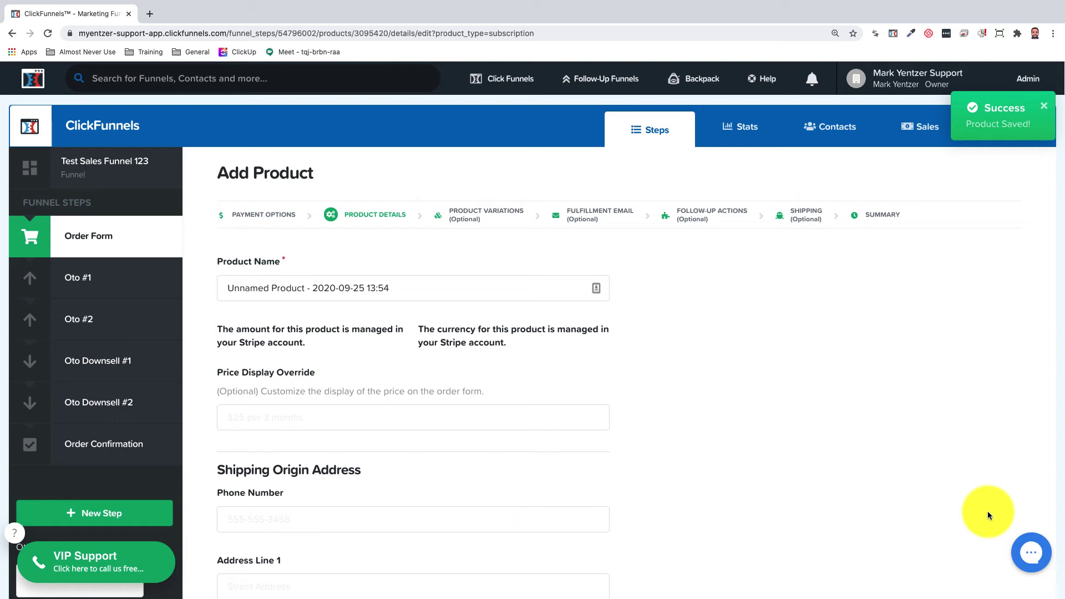
triple_click(488, 288)
text(Test)
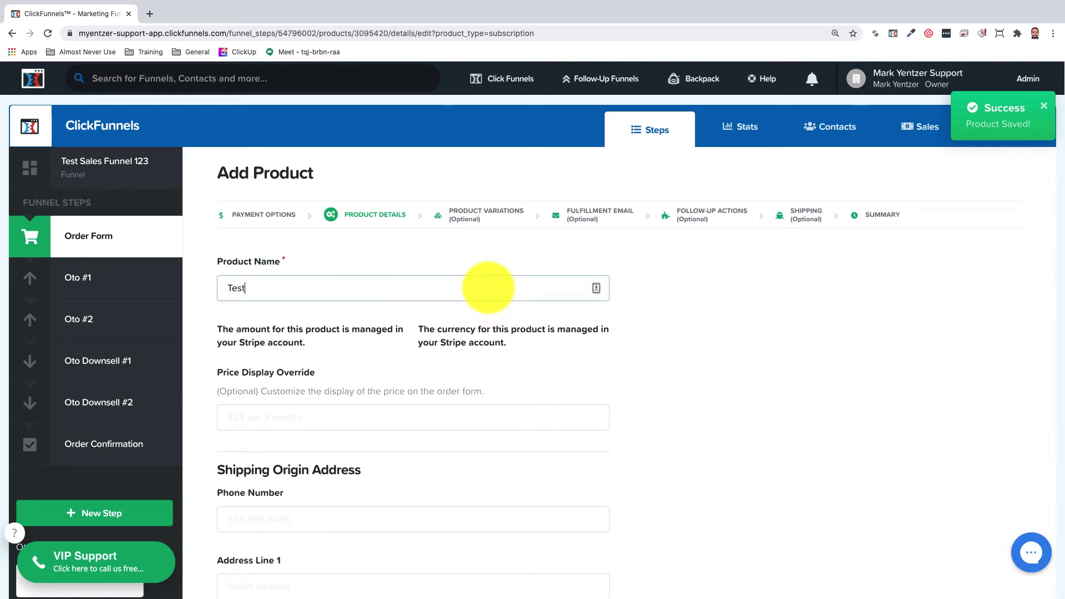
text( Subscription)
text( Product)
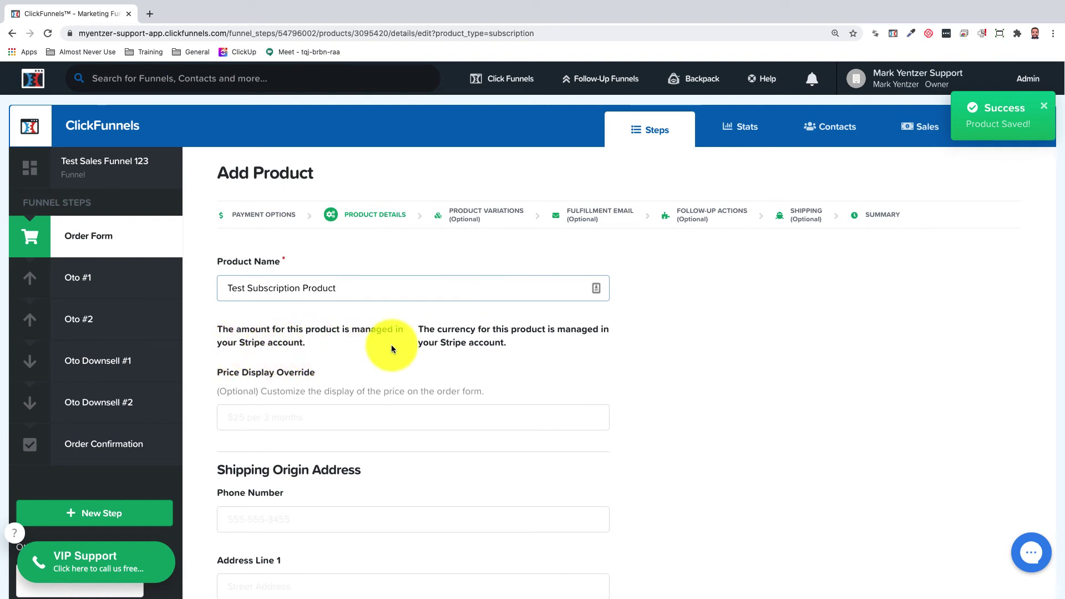
scroll(391, 349, down, 1)
scroll(390, 349, down, 3)
scroll(392, 349, down, 2)
scroll(391, 349, down, 1)
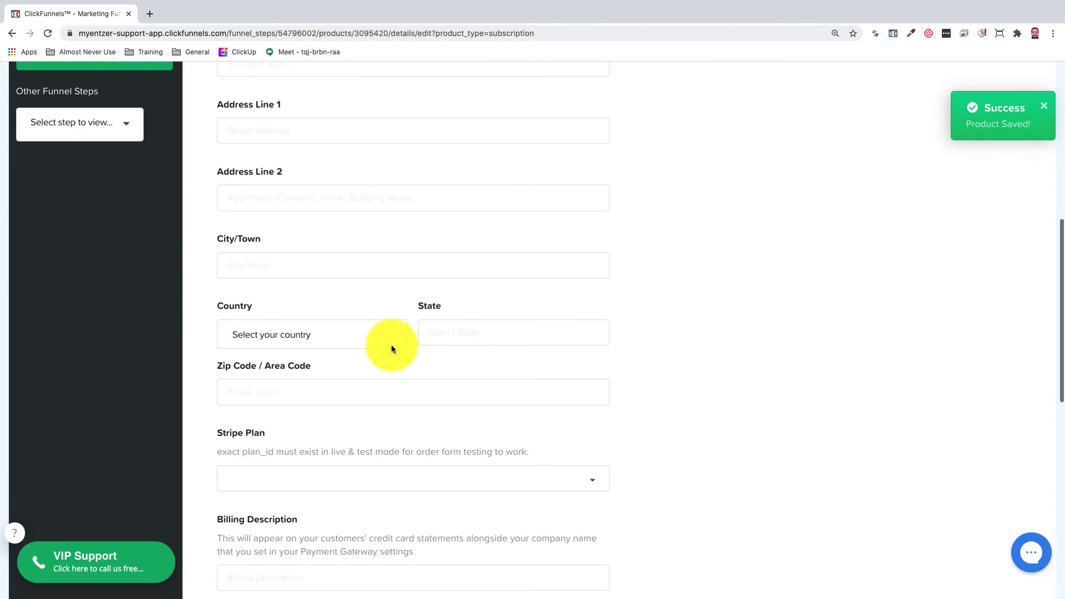
scroll(391, 348, down, 1)
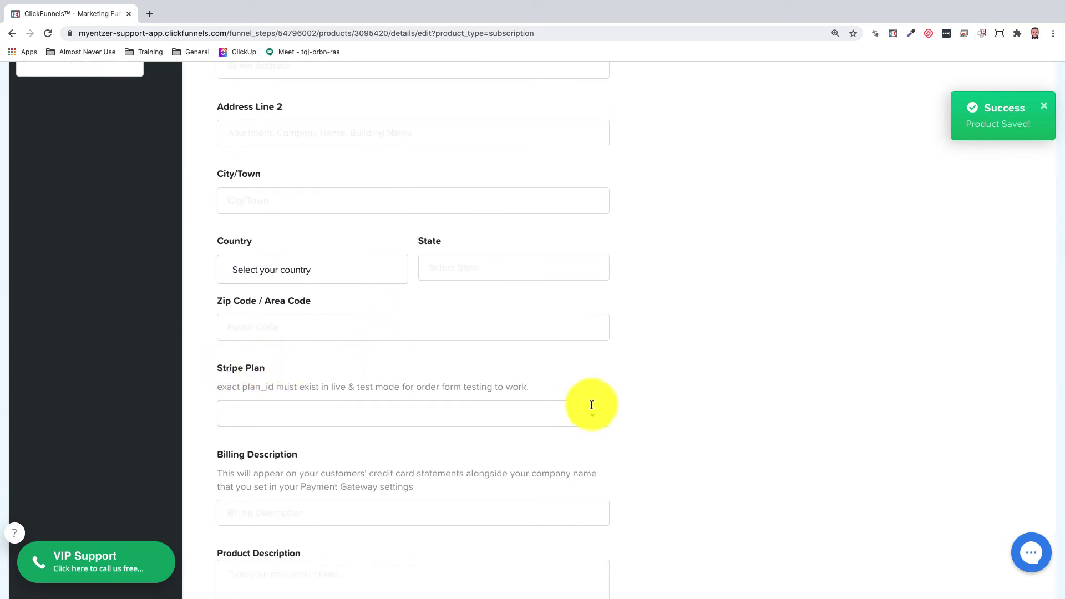
Choose 'Test Product 123' from the Stripe Plan dropdown
click(590, 407)
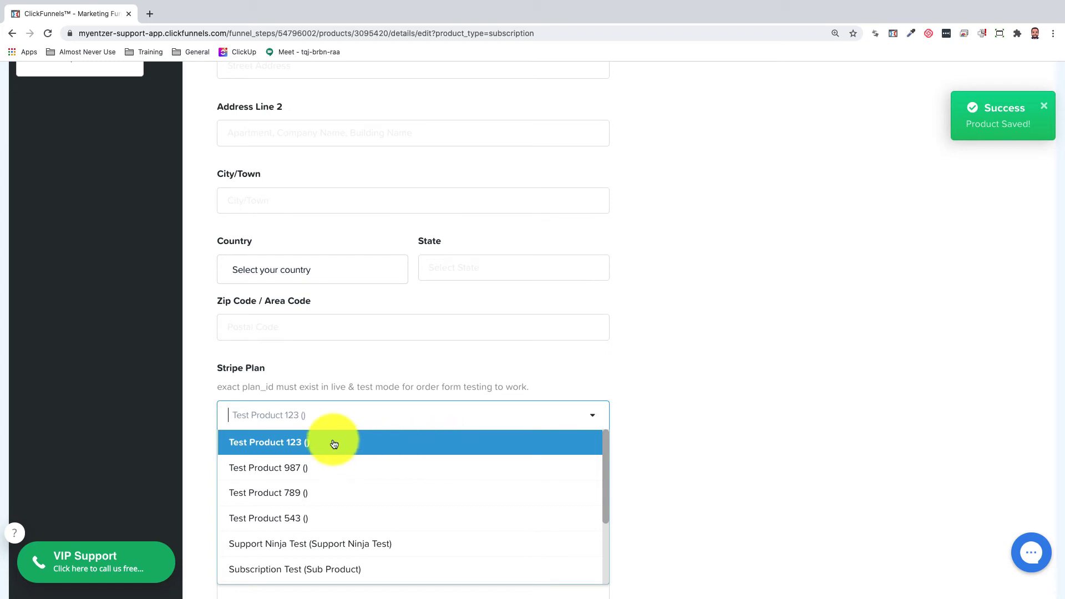
click(281, 450)
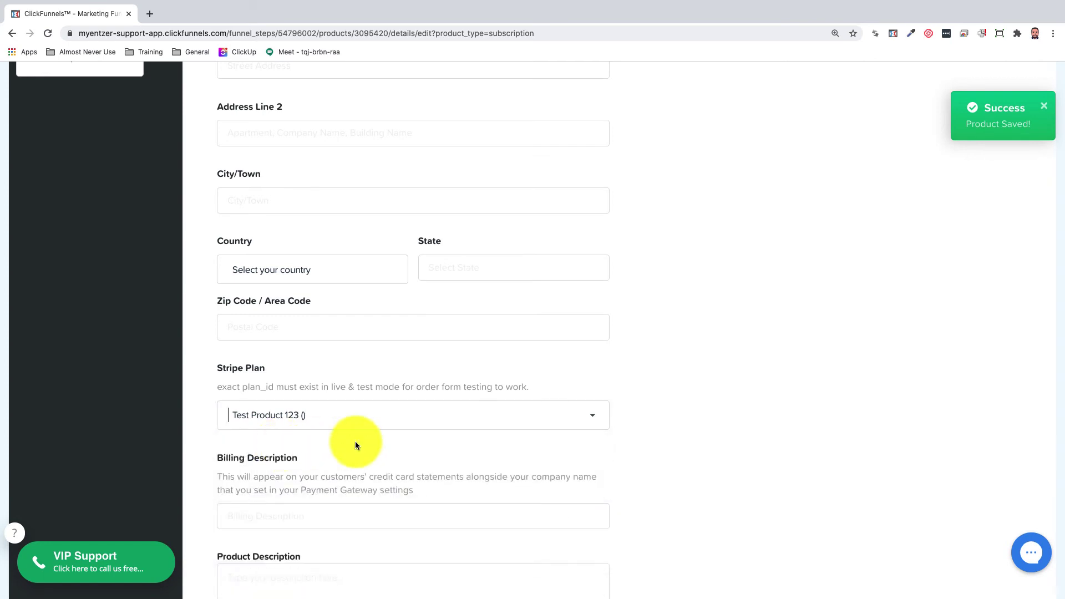
scroll(355, 441, down, 2)
scroll(355, 441, down, 4)
scroll(356, 441, down, 1)
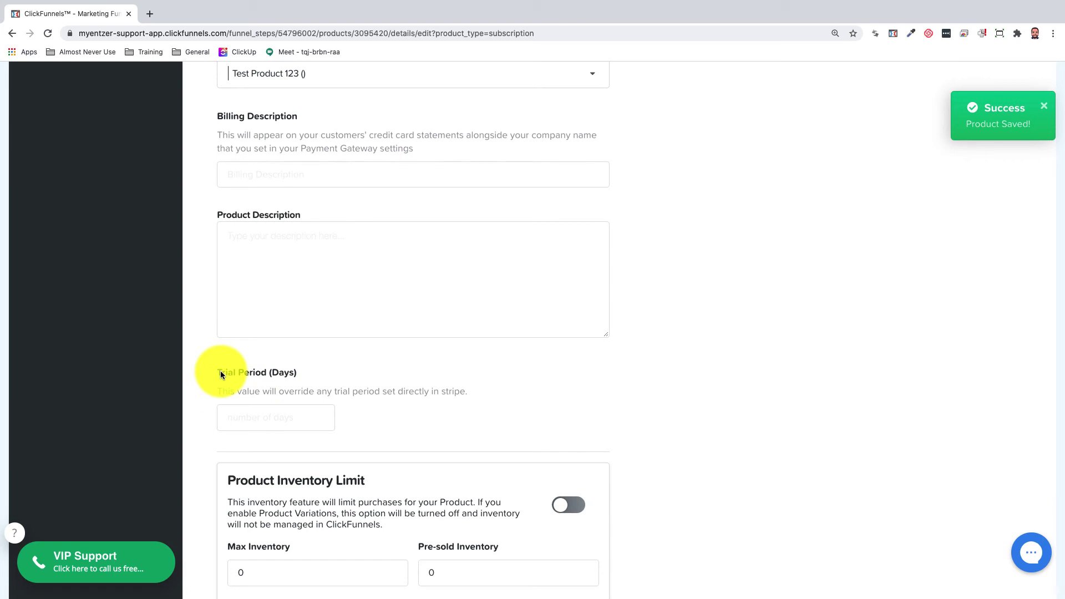
Enter 30 in the Trial Period (Days) field
click(245, 411)
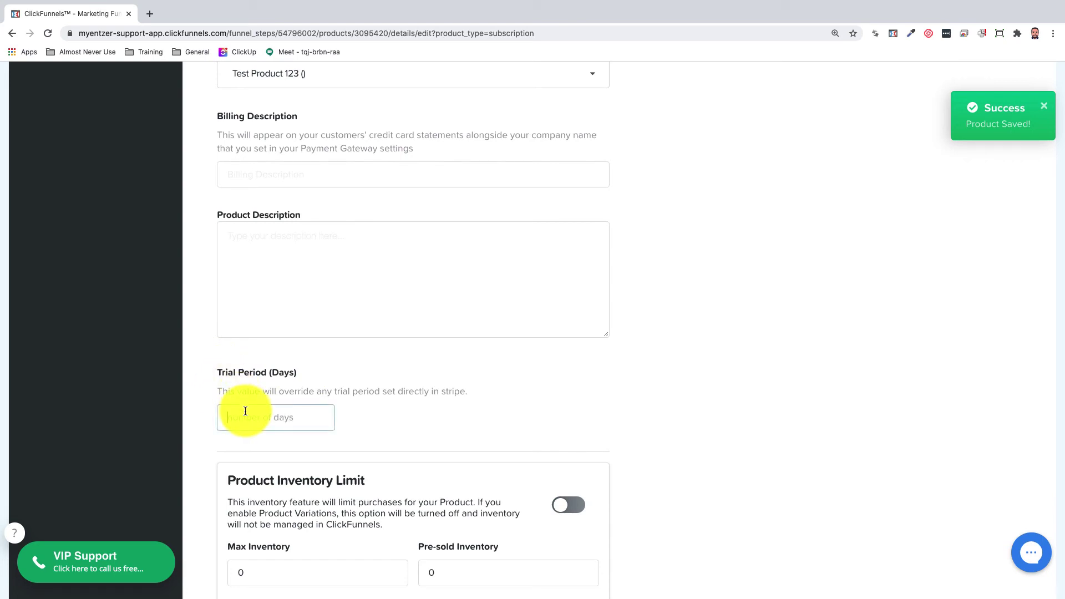
text(30)
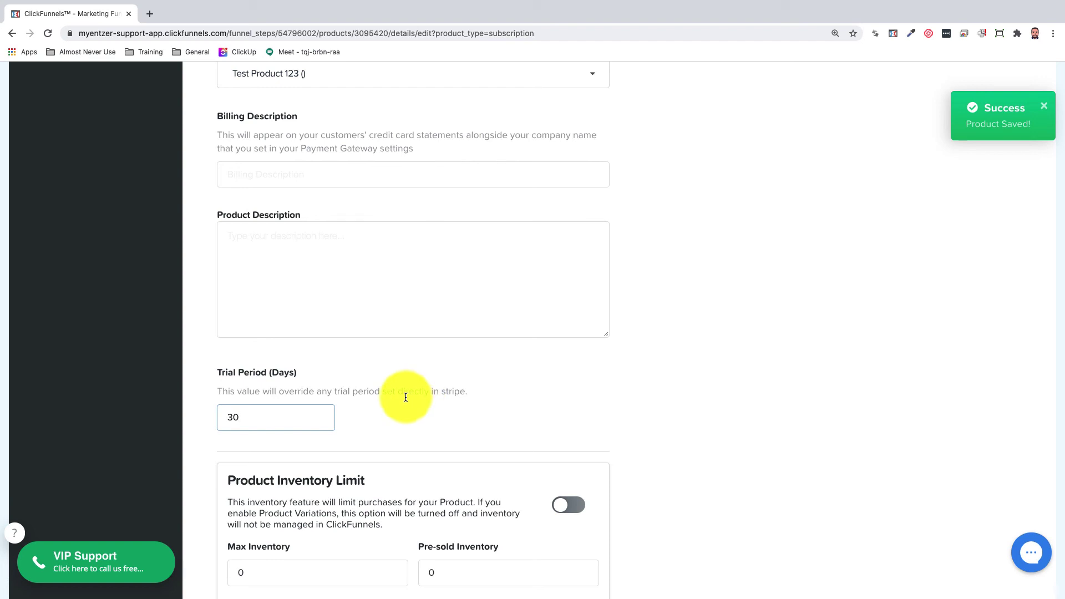
scroll(405, 397, down, 5)
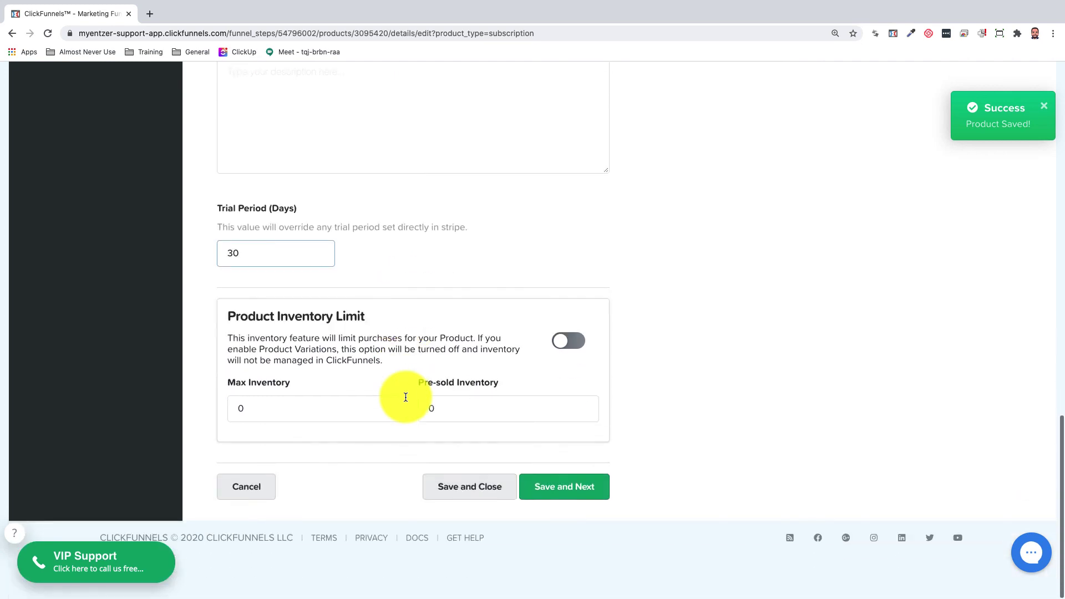
Save and close the subscription product to return to the Order Form step
click(480, 489)
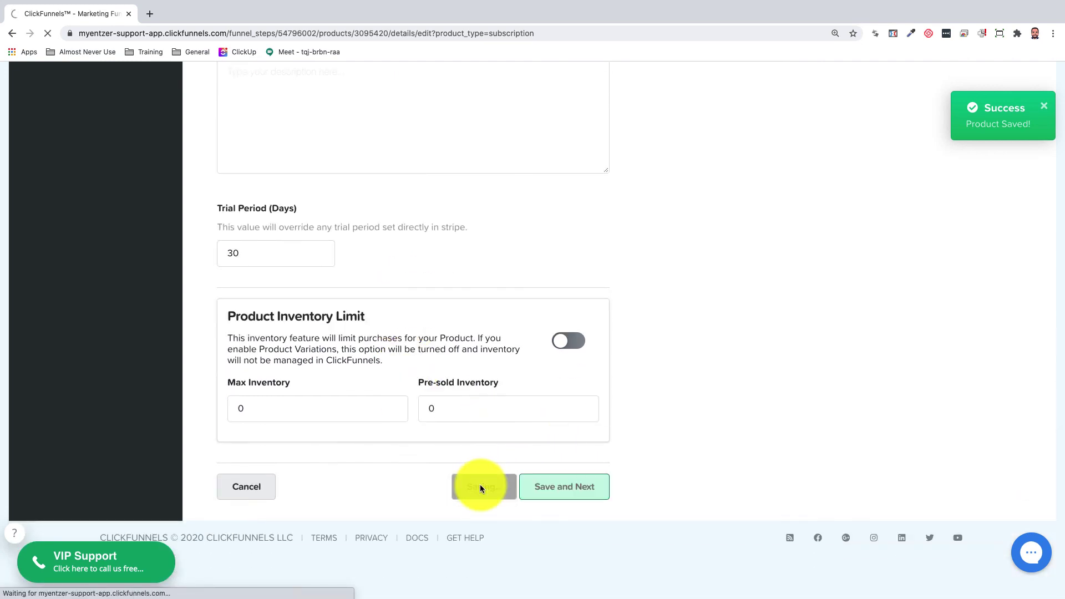